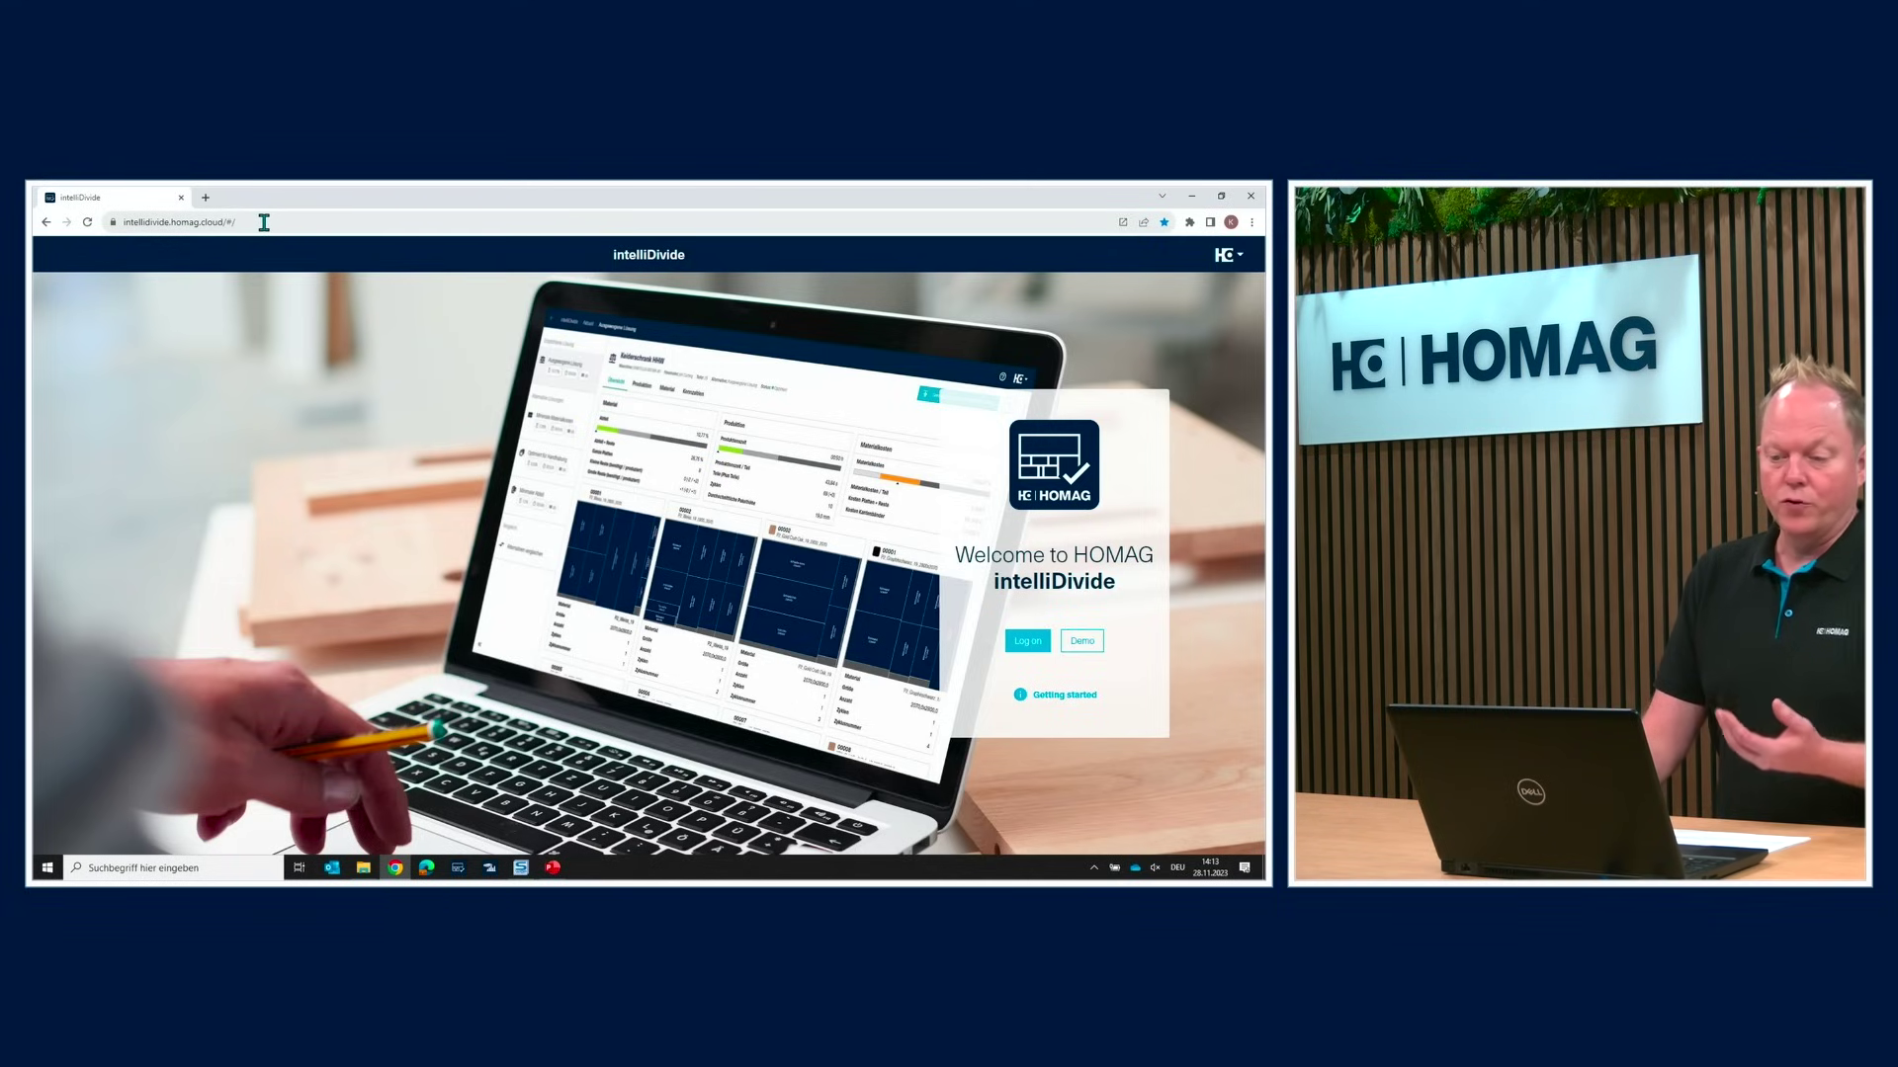
Sign in with tapio credentials and browse for a parts-list file to import into a new optimization
{"action": "left_click", "coordinate": [1022, 641]}
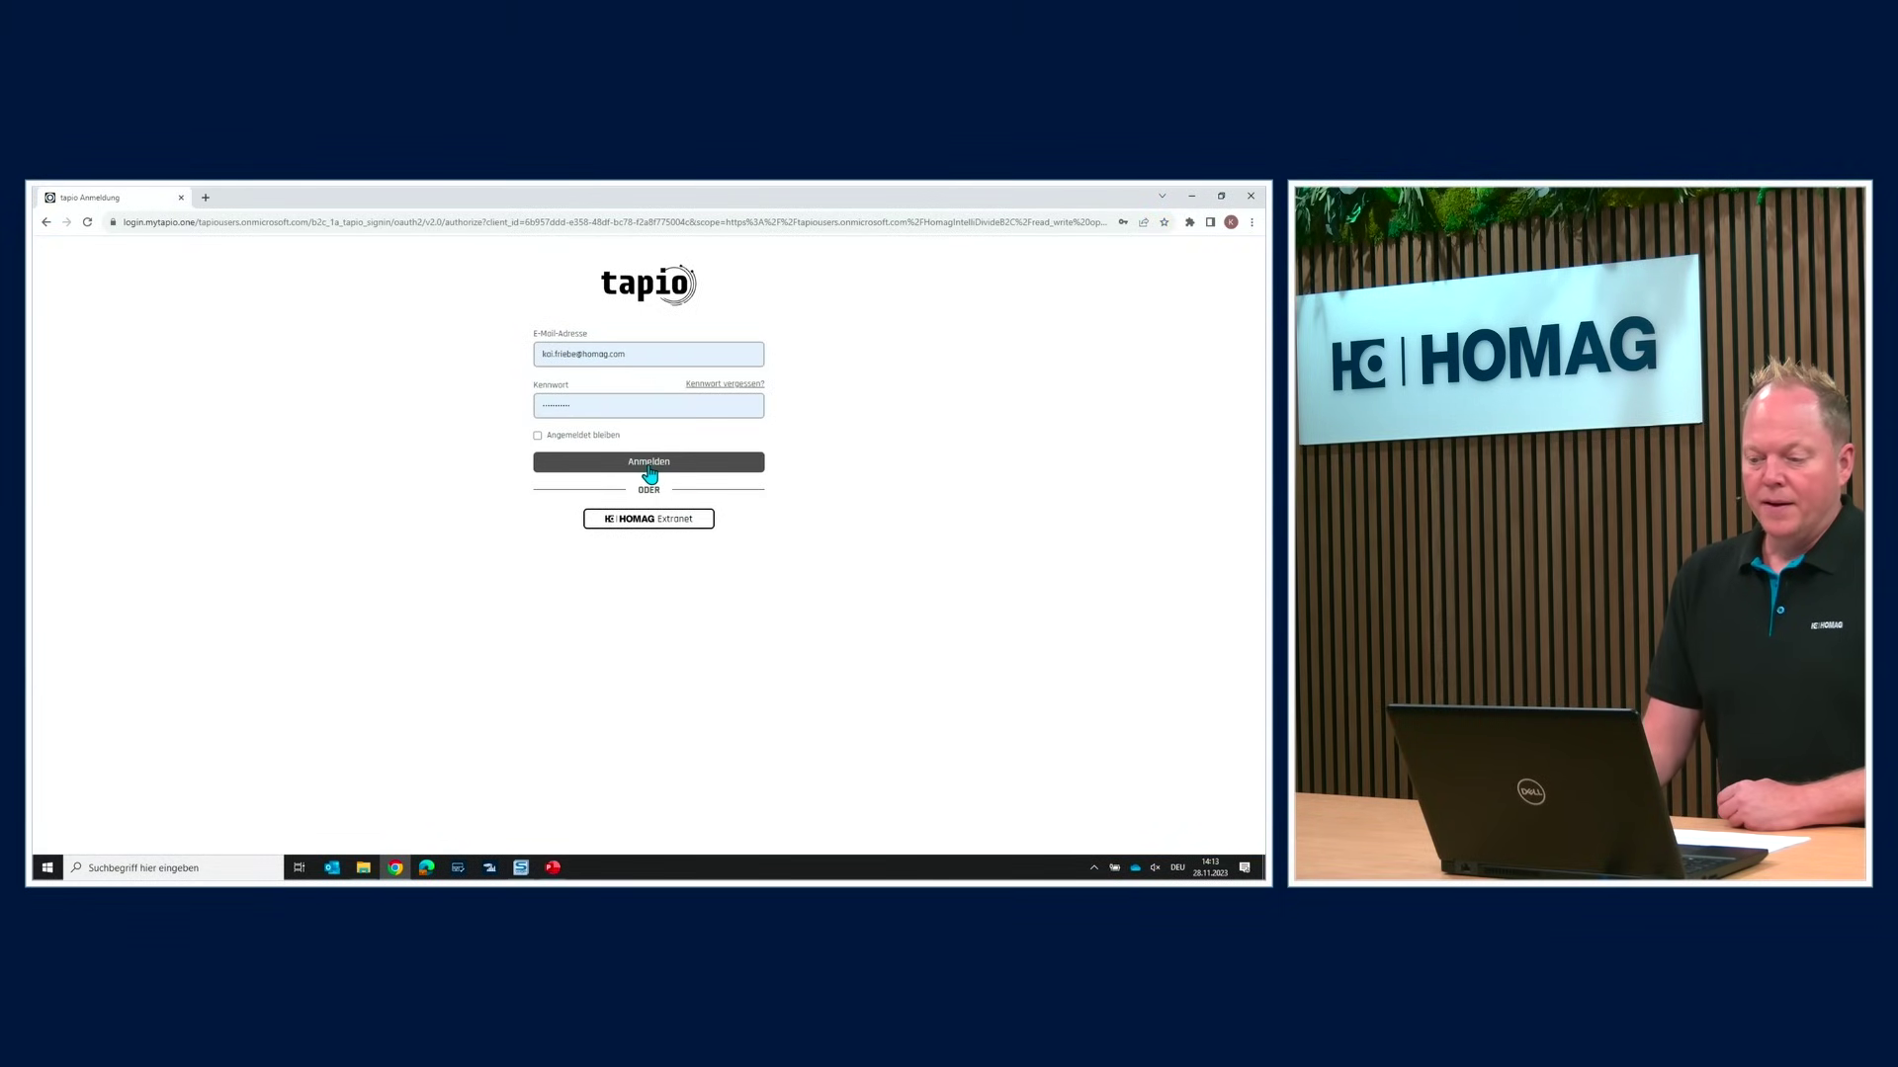
{"action": "left_click", "coordinate": [648, 474]}
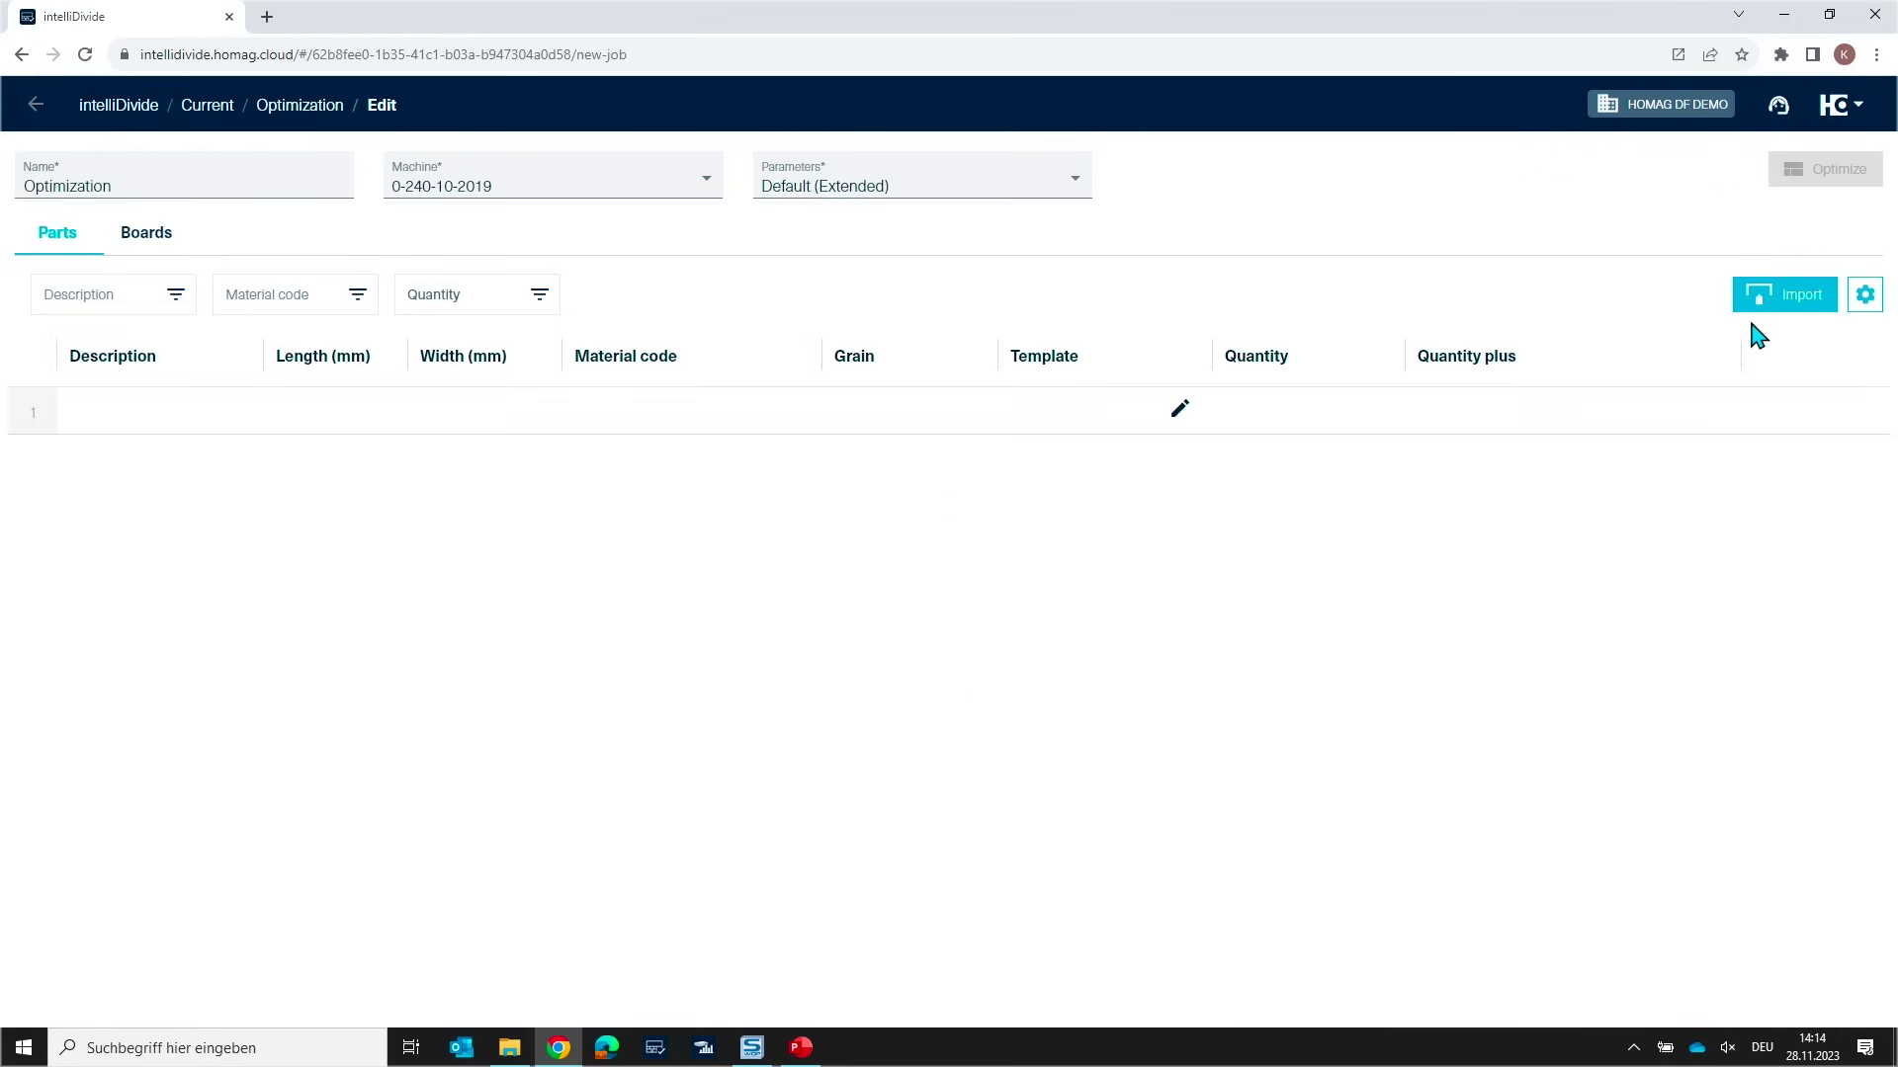
{"action": "left_click", "coordinate": [1790, 300]}
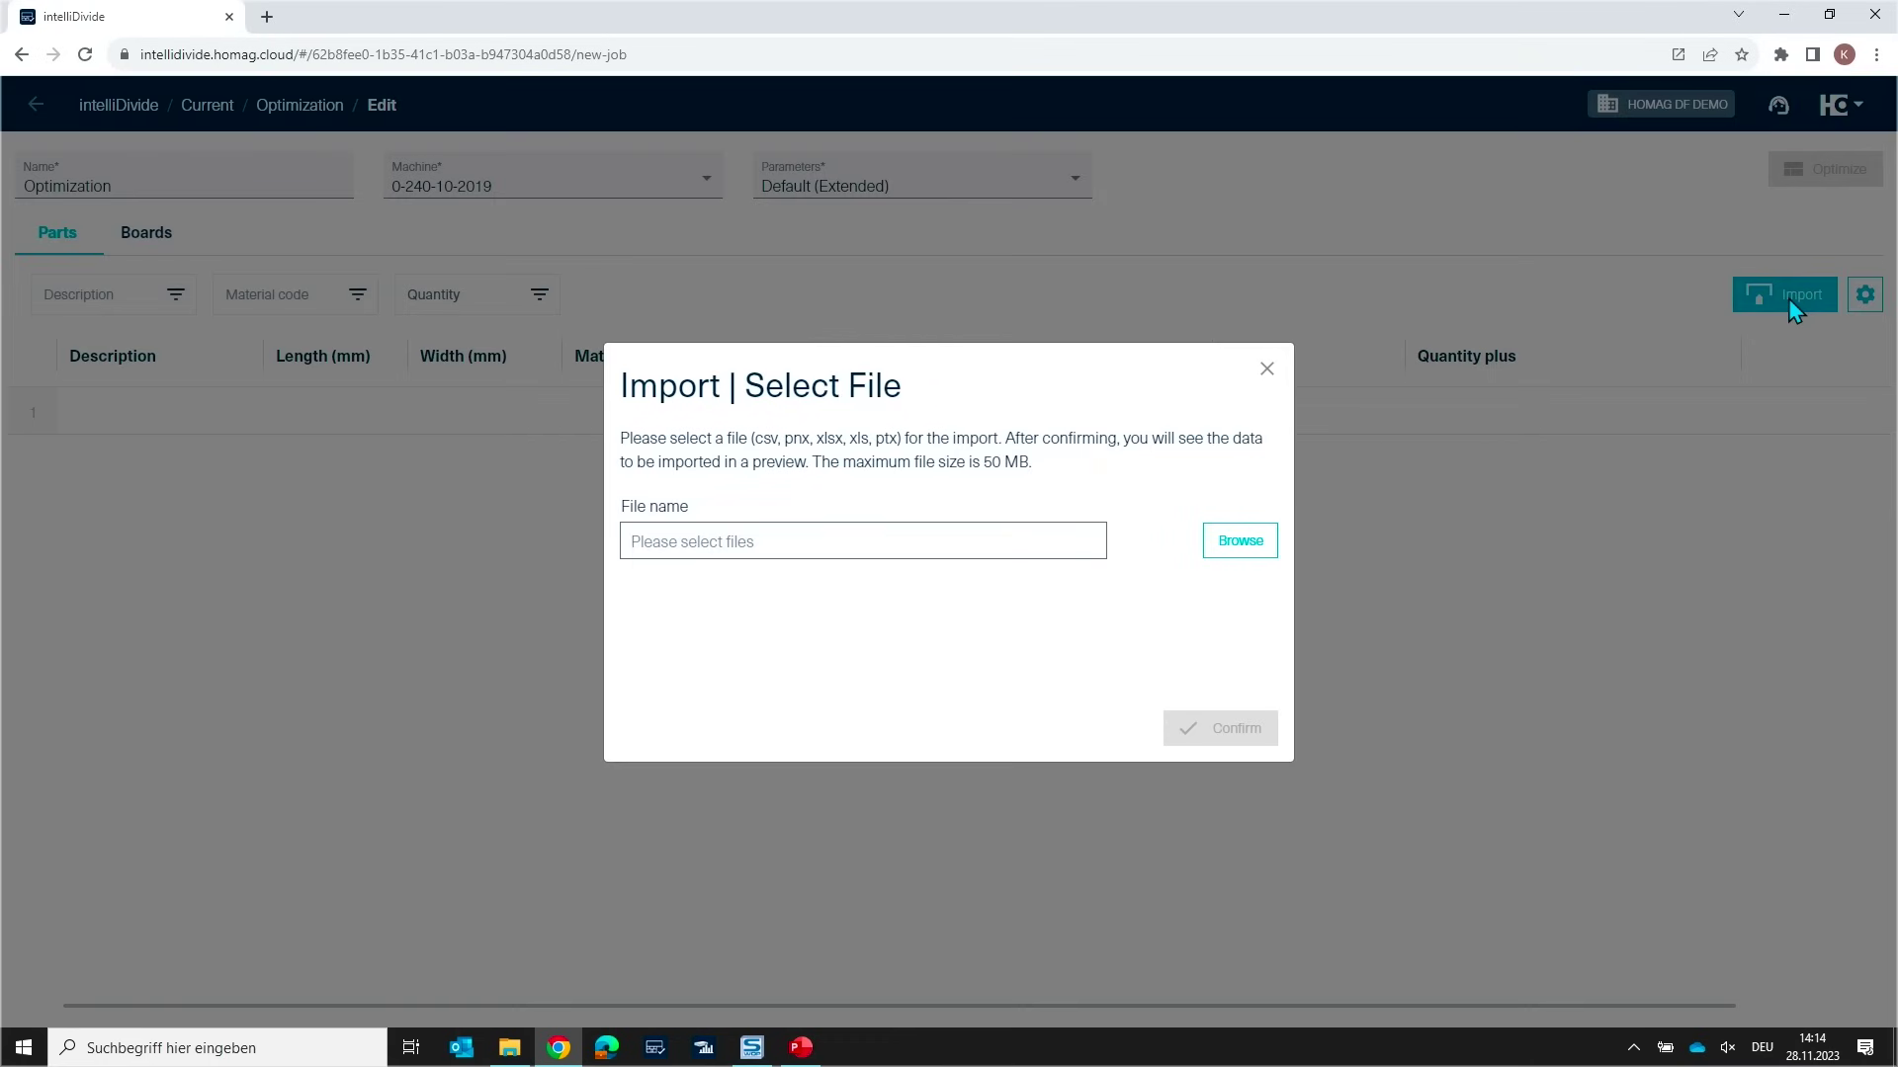
{"action": "left_click", "coordinate": [1228, 549]}
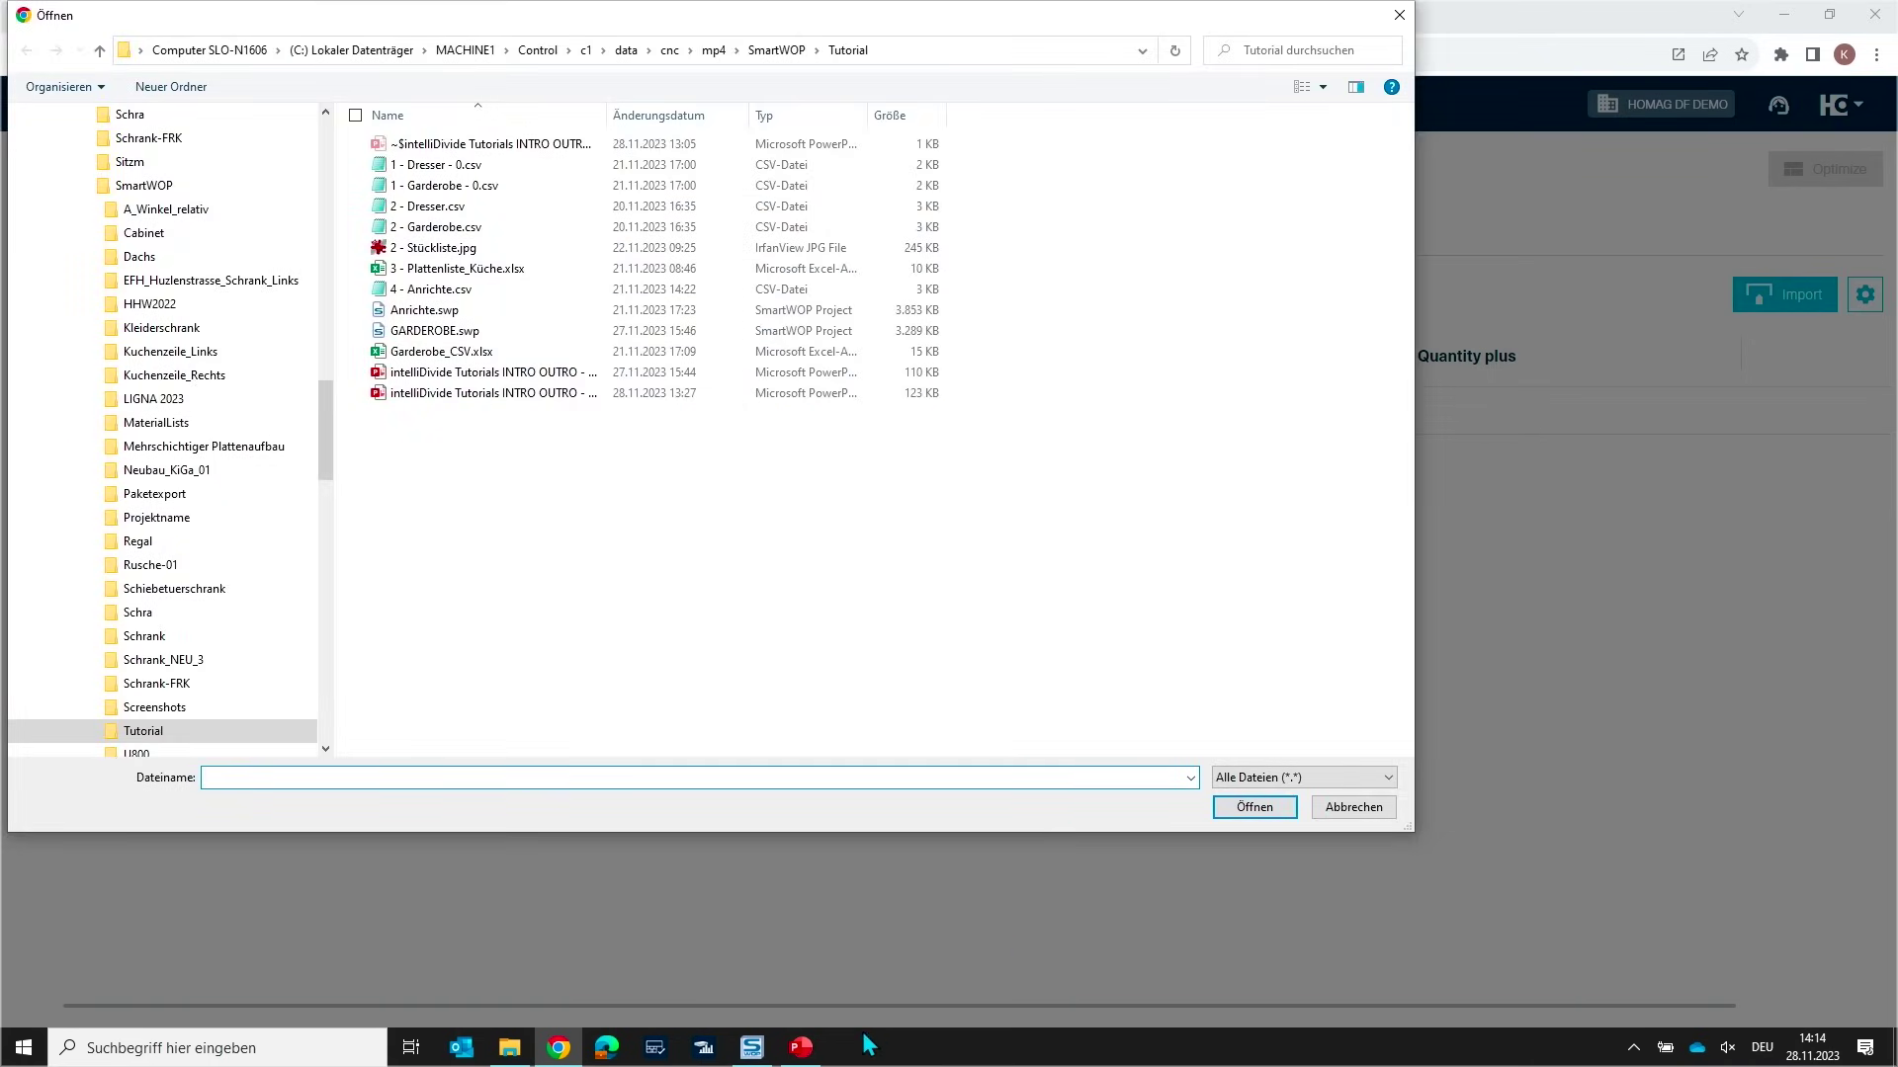
Bring the SmartWOP wardrobe carcass model forward and orbit it to view another side
{"action": "left_click", "coordinate": [754, 1049]}
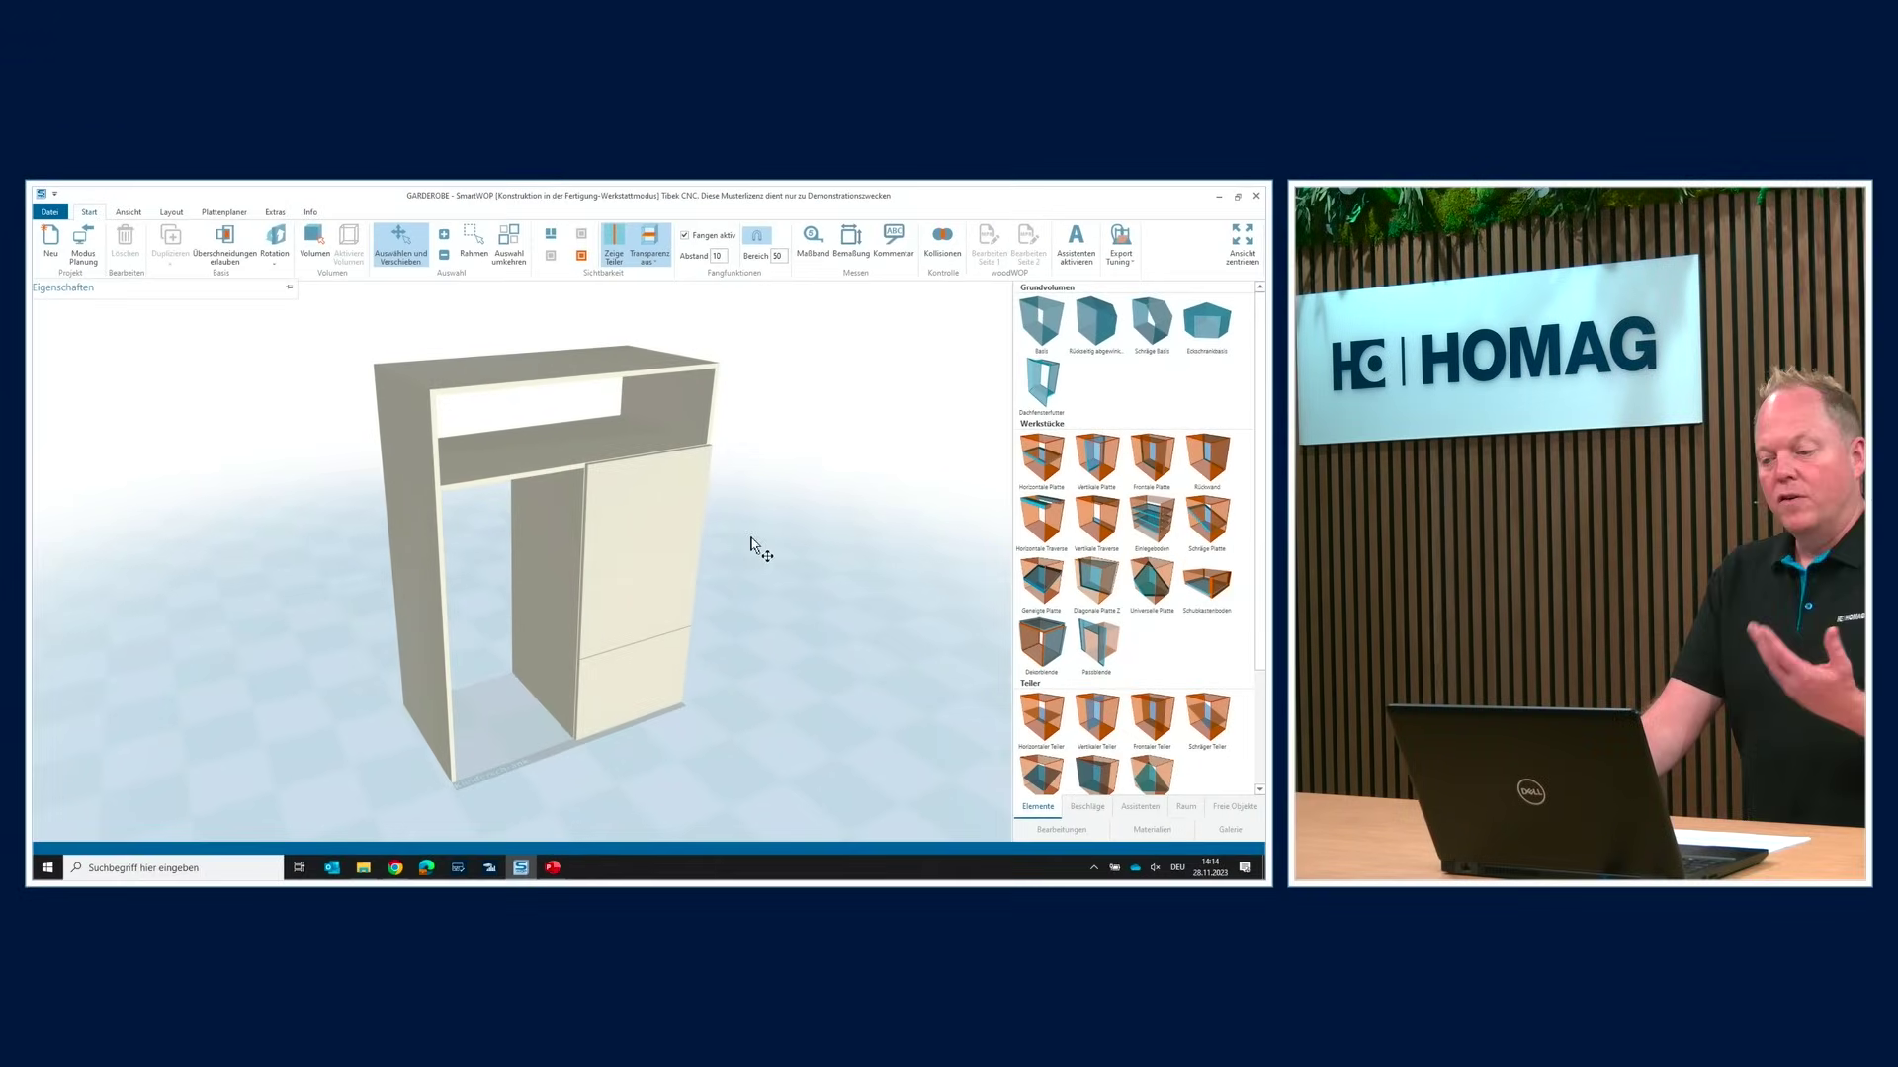
{"action": "mouse_move", "coordinate": [772, 530]}
{"action": "left_mouse_down"}
{"action": "mouse_move", "coordinate": [678, 492]}
{"action": "mouse_move", "coordinate": [741, 475]}
{"action": "mouse_move", "coordinate": [505, 476]}
{"action": "mouse_move", "coordinate": [553, 493]}
{"action": "left_mouse_up"}
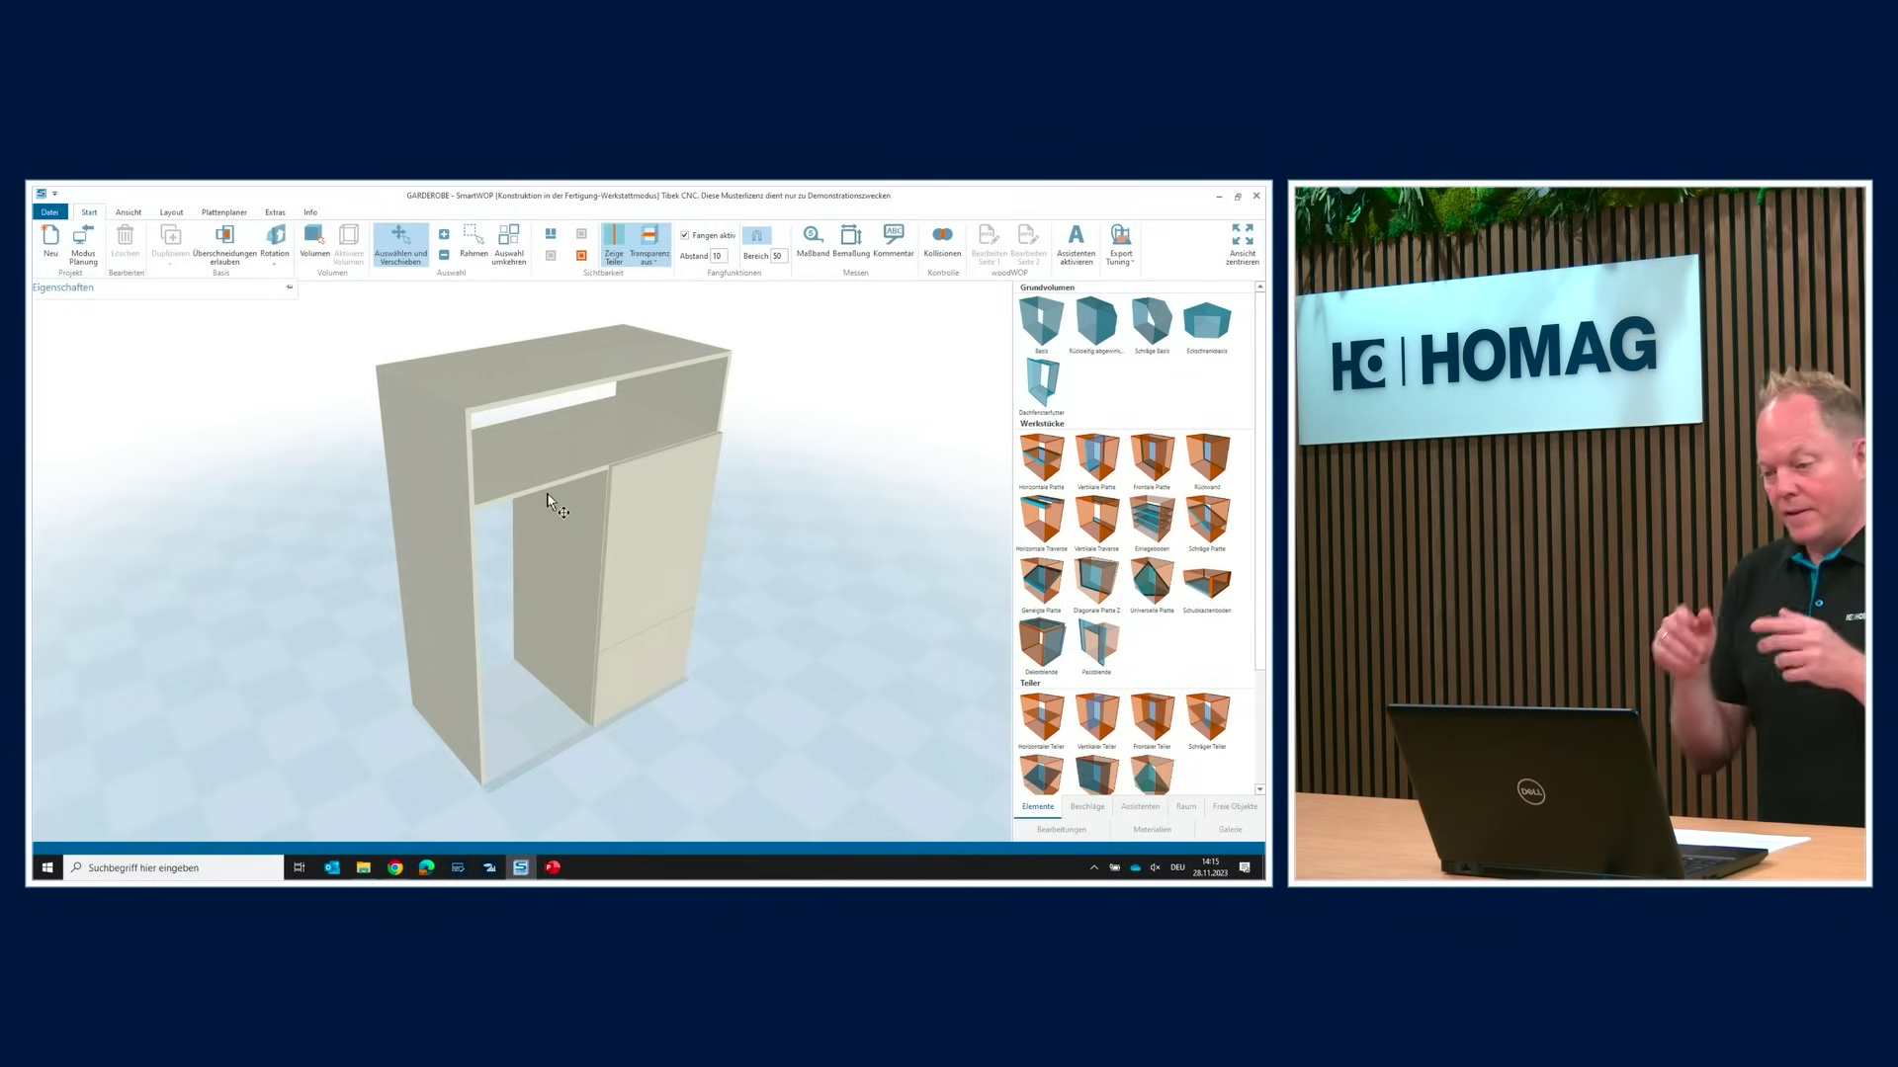
Import 1 - Dresser - 0.csv and accept its Import Preview, loading eight panels with material codes
{"action": "left_click", "coordinate": [394, 867]}
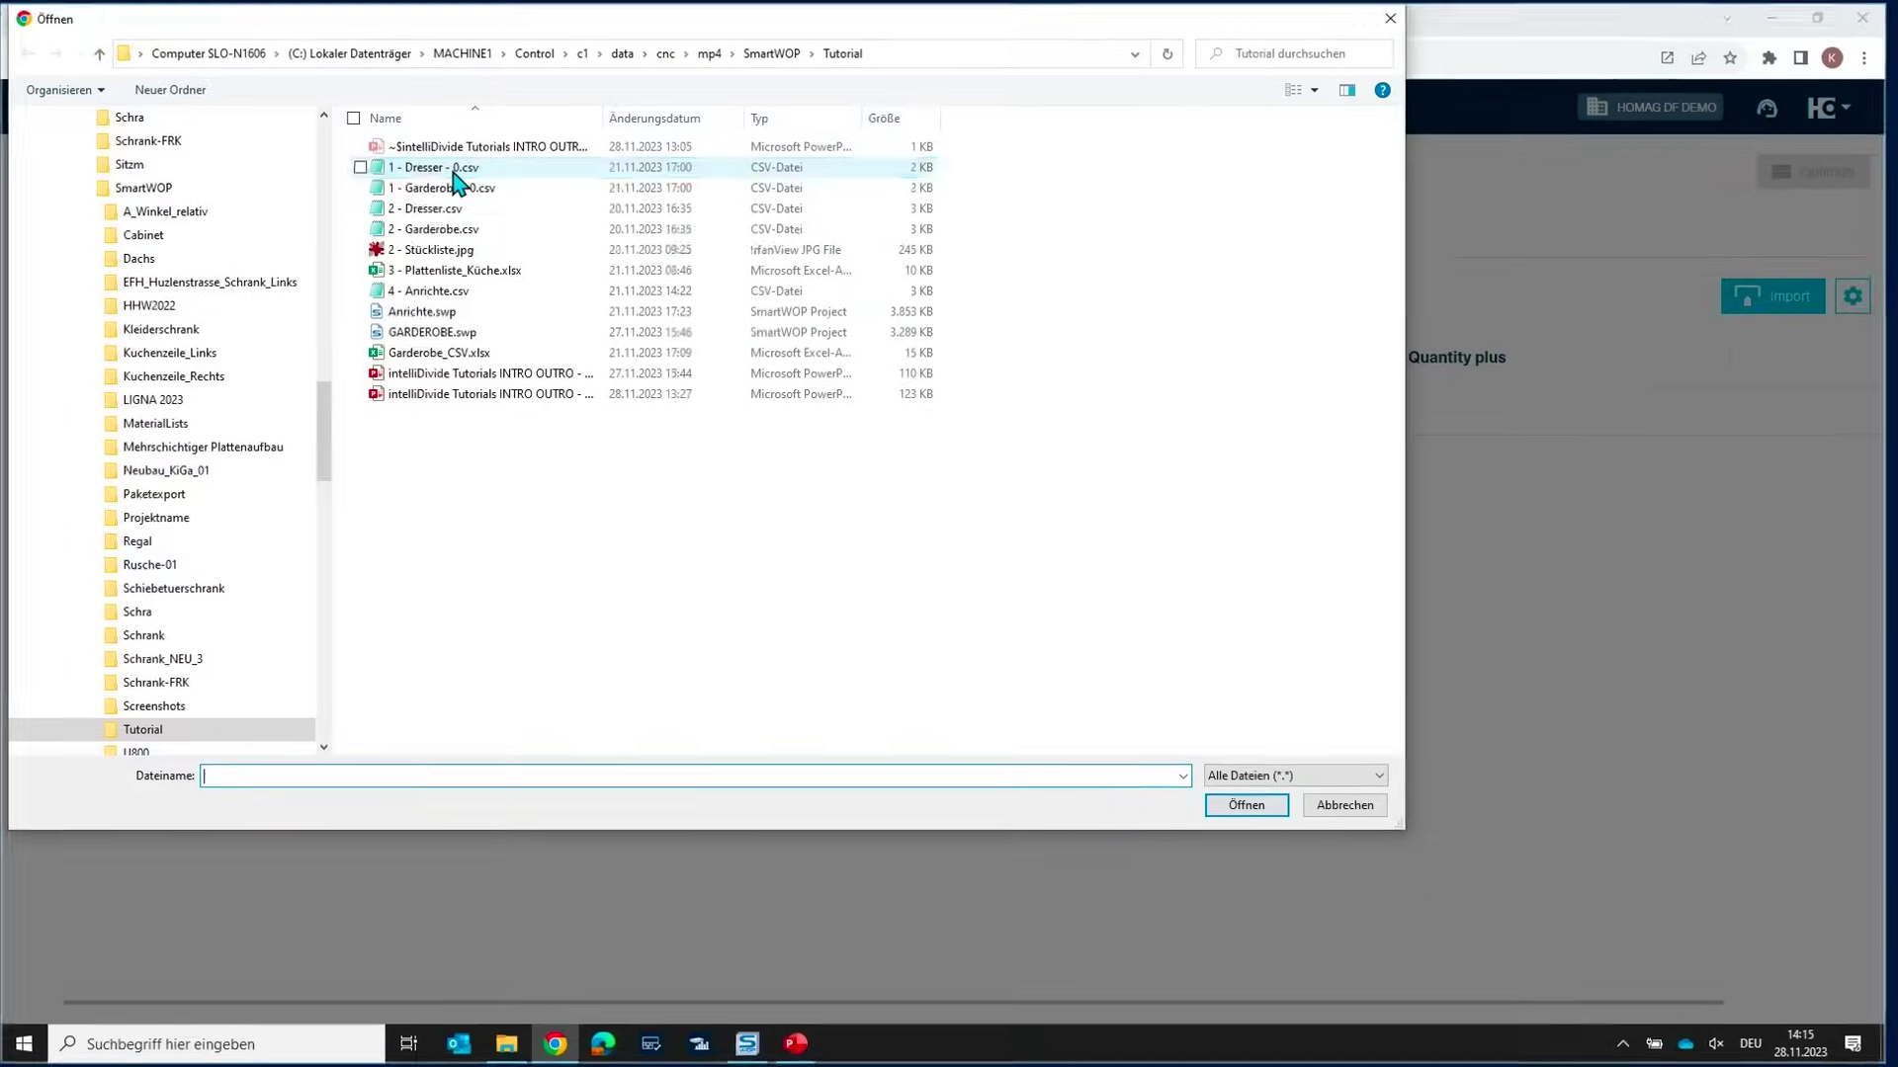
{"action": "left_click", "coordinate": [314, 293]}
{"action": "left_click", "coordinate": [1253, 807]}
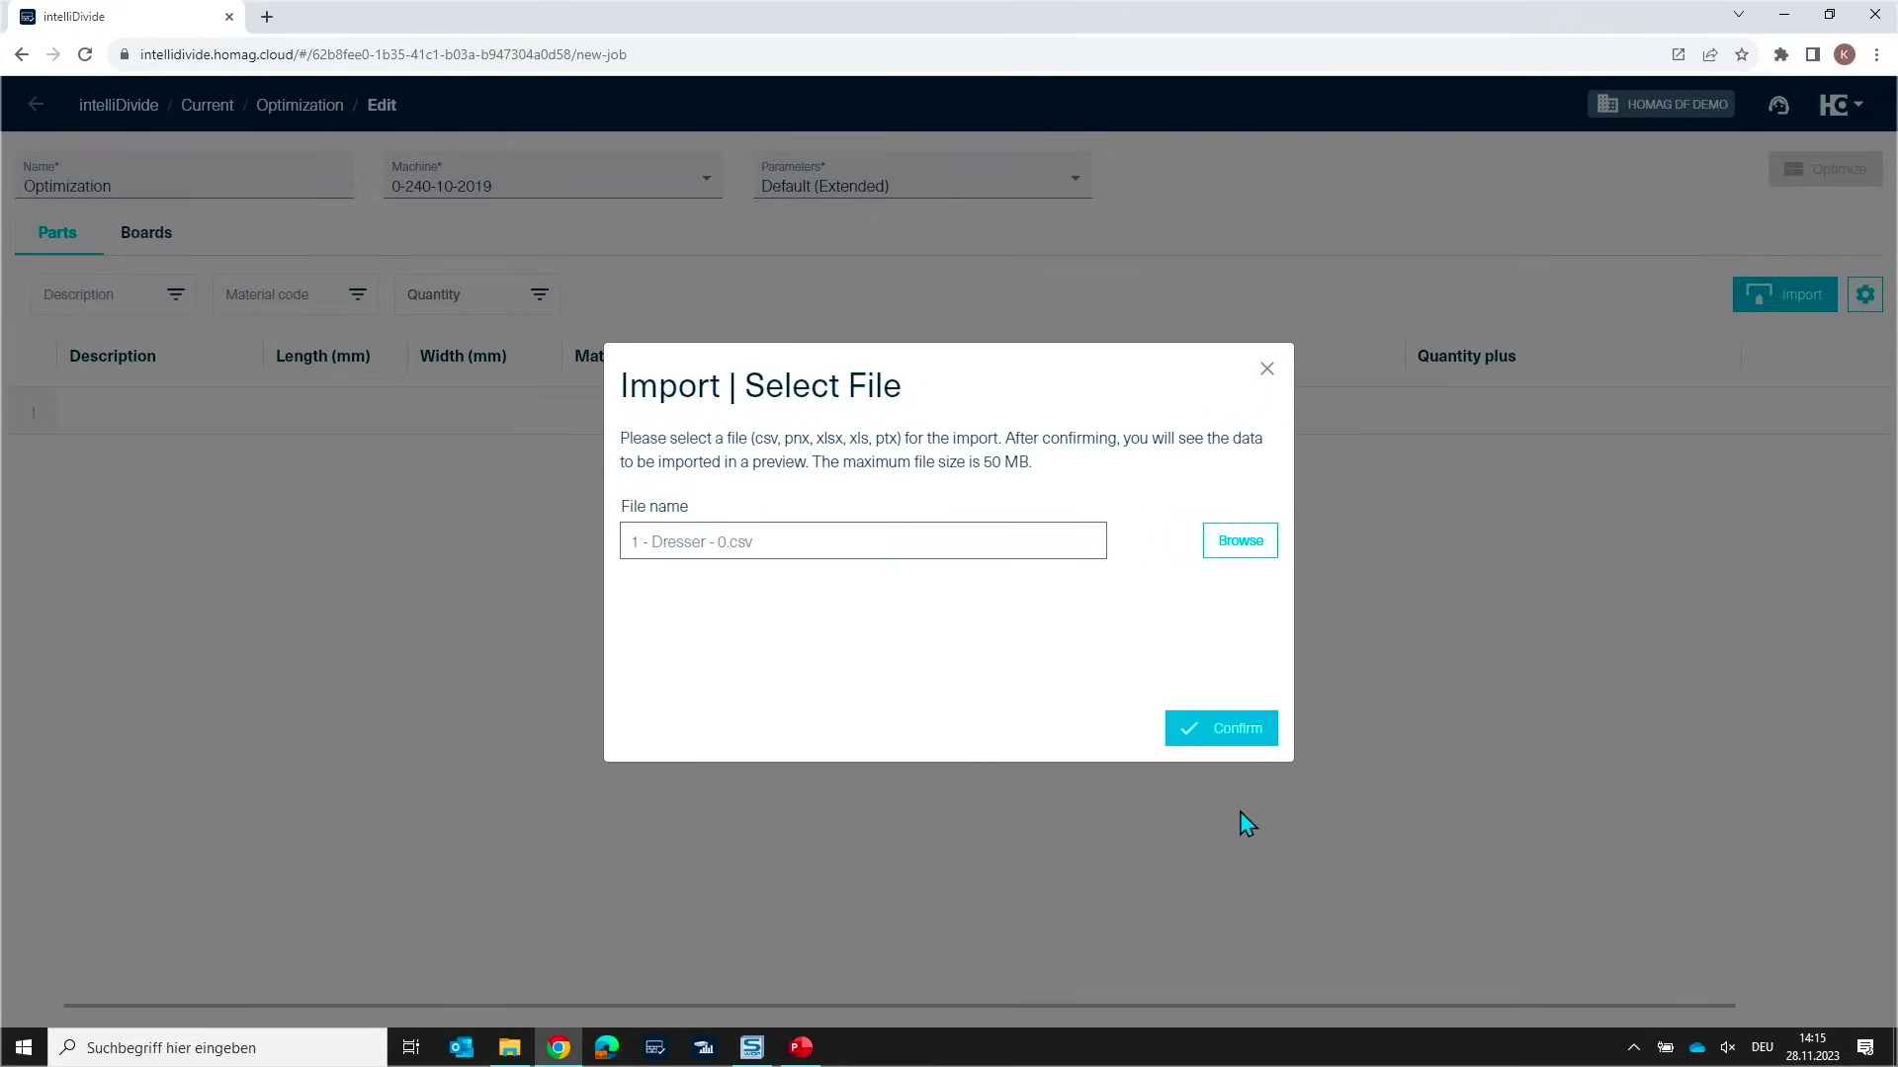
{"action": "left_click", "coordinate": [1219, 735]}
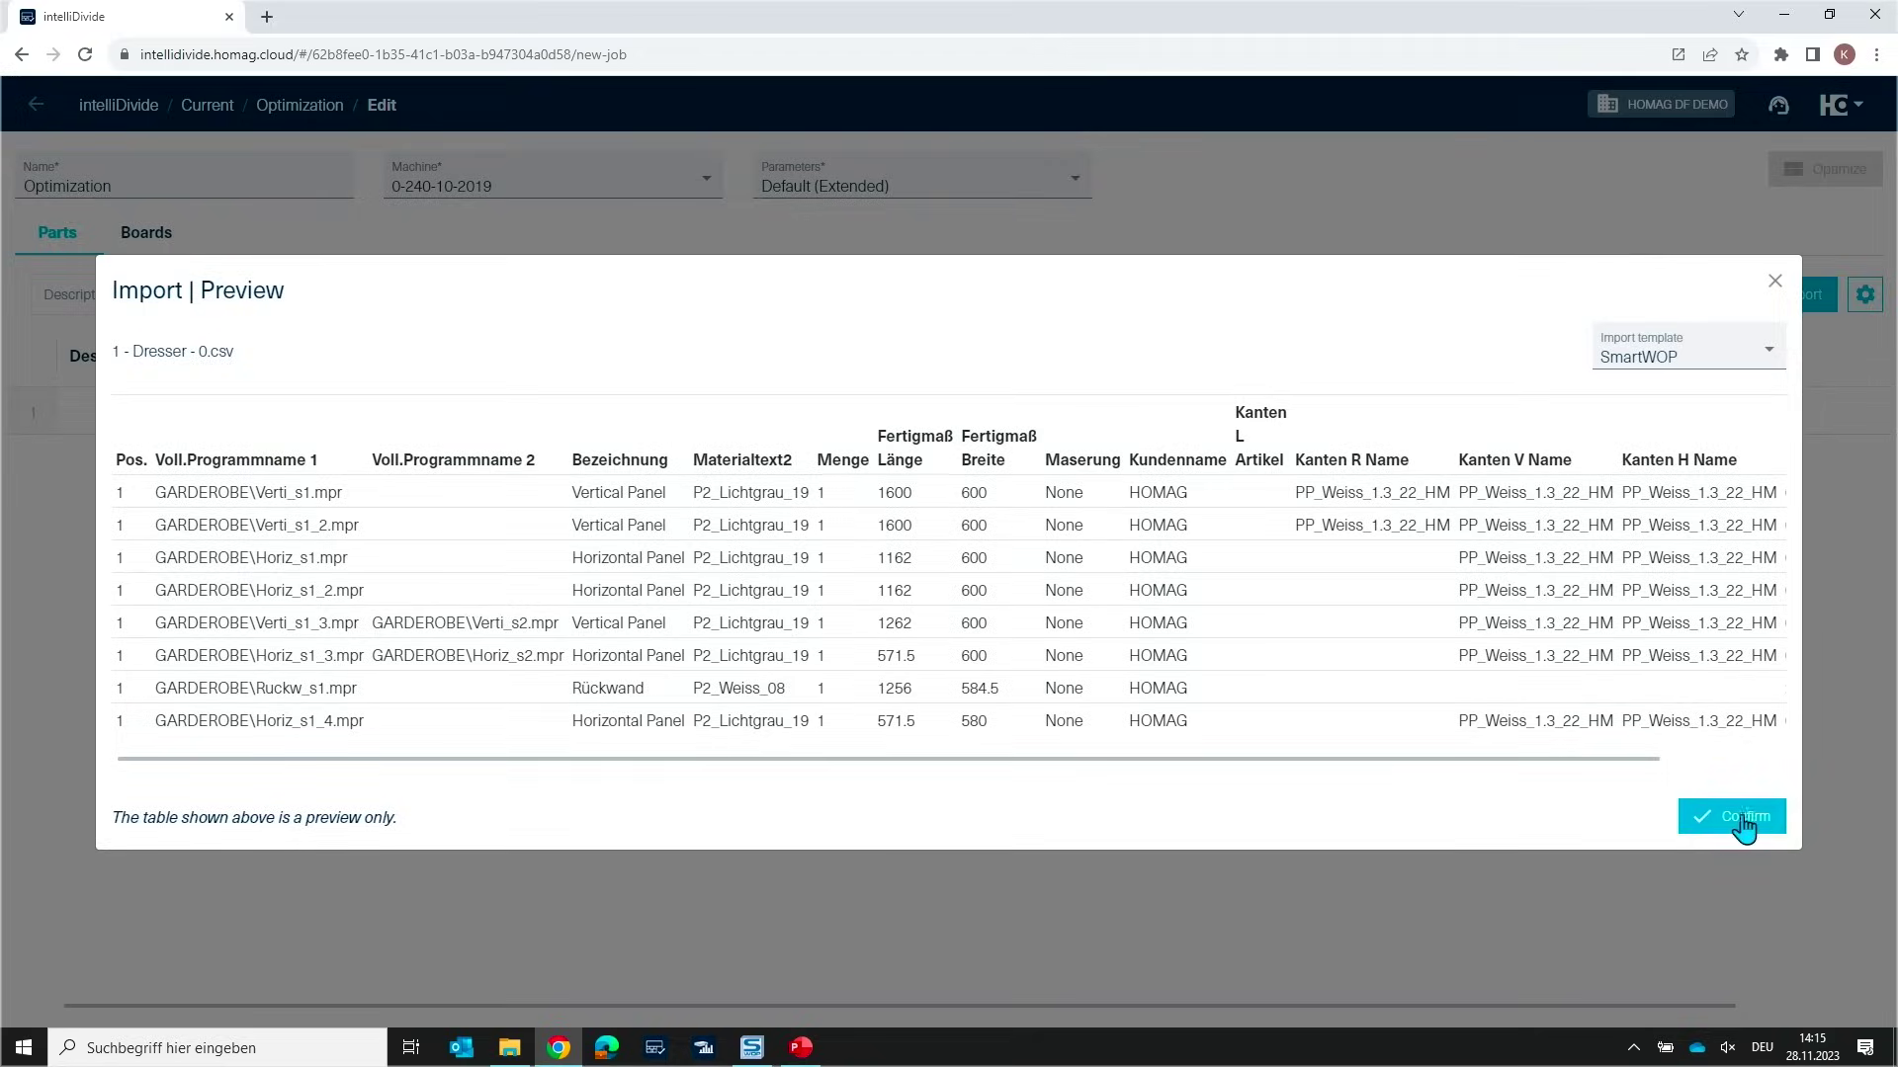
{"action": "left_click", "coordinate": [1744, 825]}
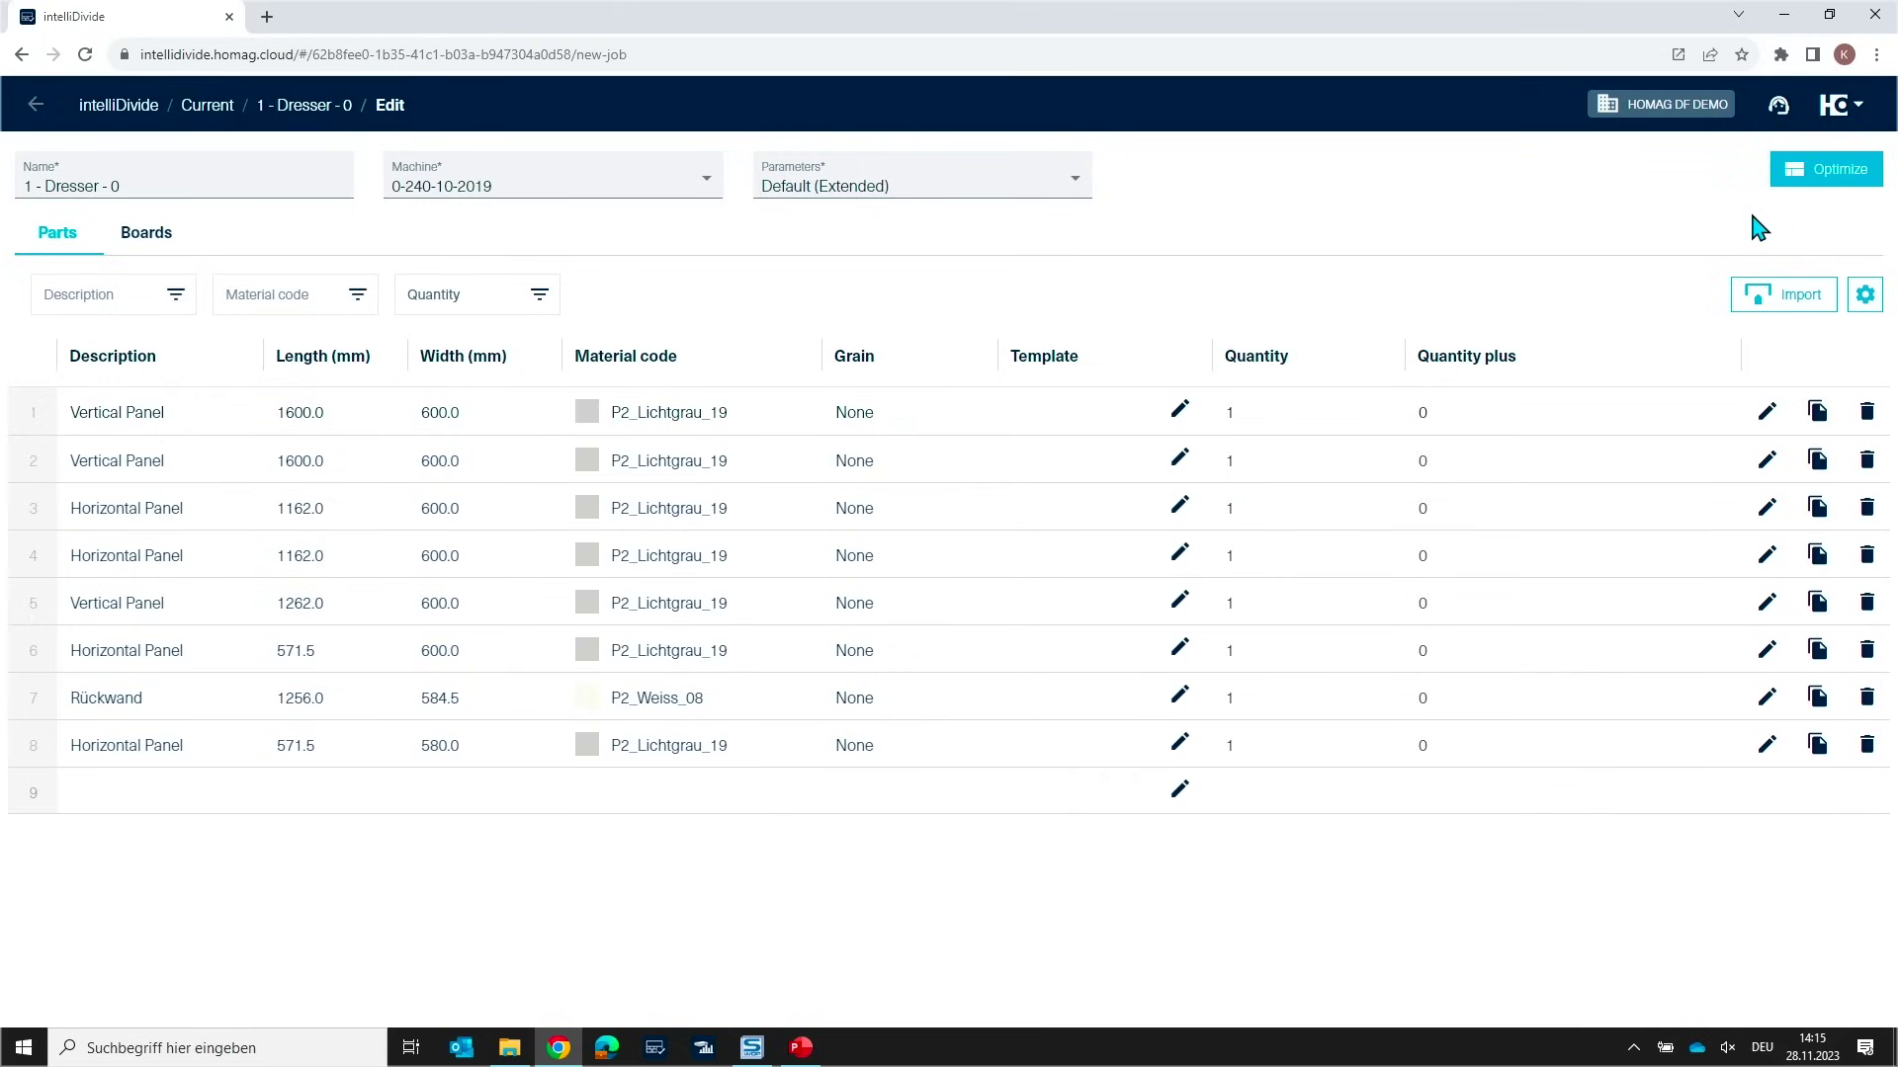
Optimize the Dresser job and return to Current jobs for the balanced three-board solution (68.48% waste)
{"action": "left_click", "coordinate": [1836, 181]}
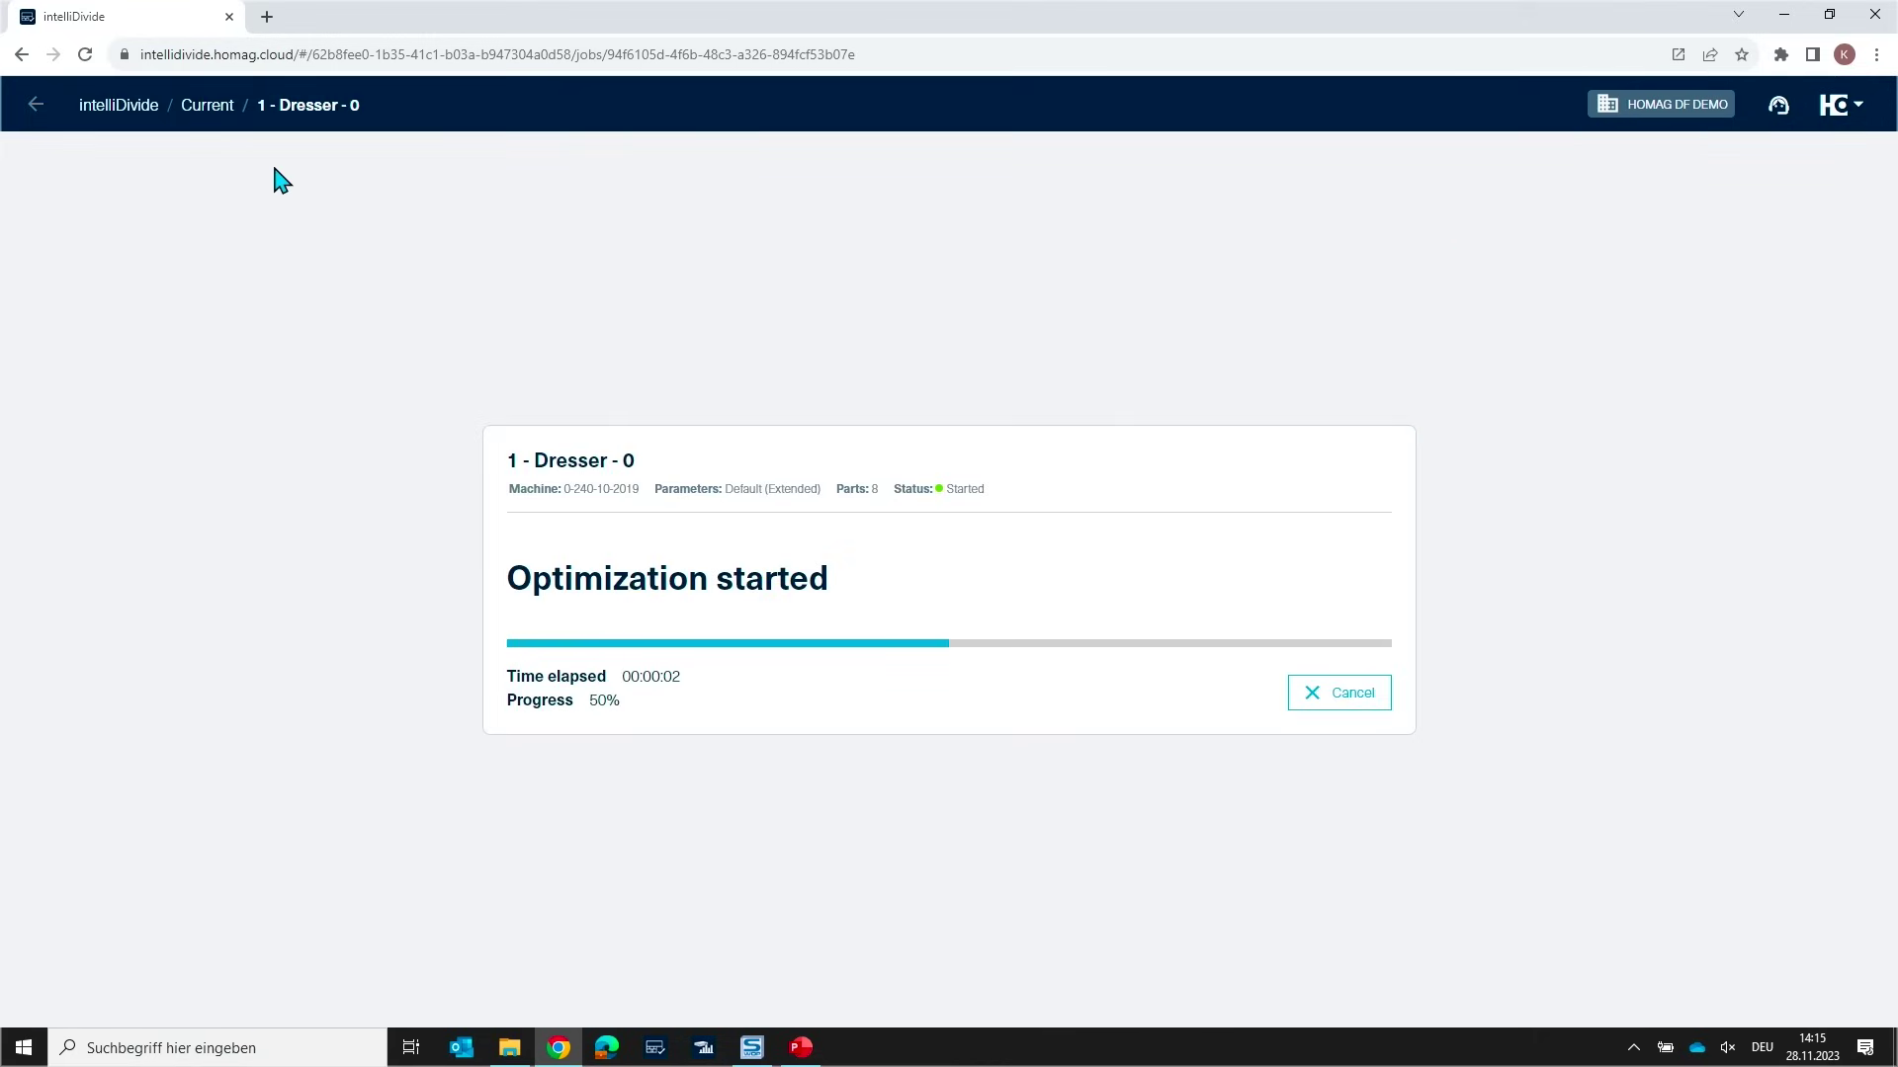
{"action": "left_click", "coordinate": [211, 111]}
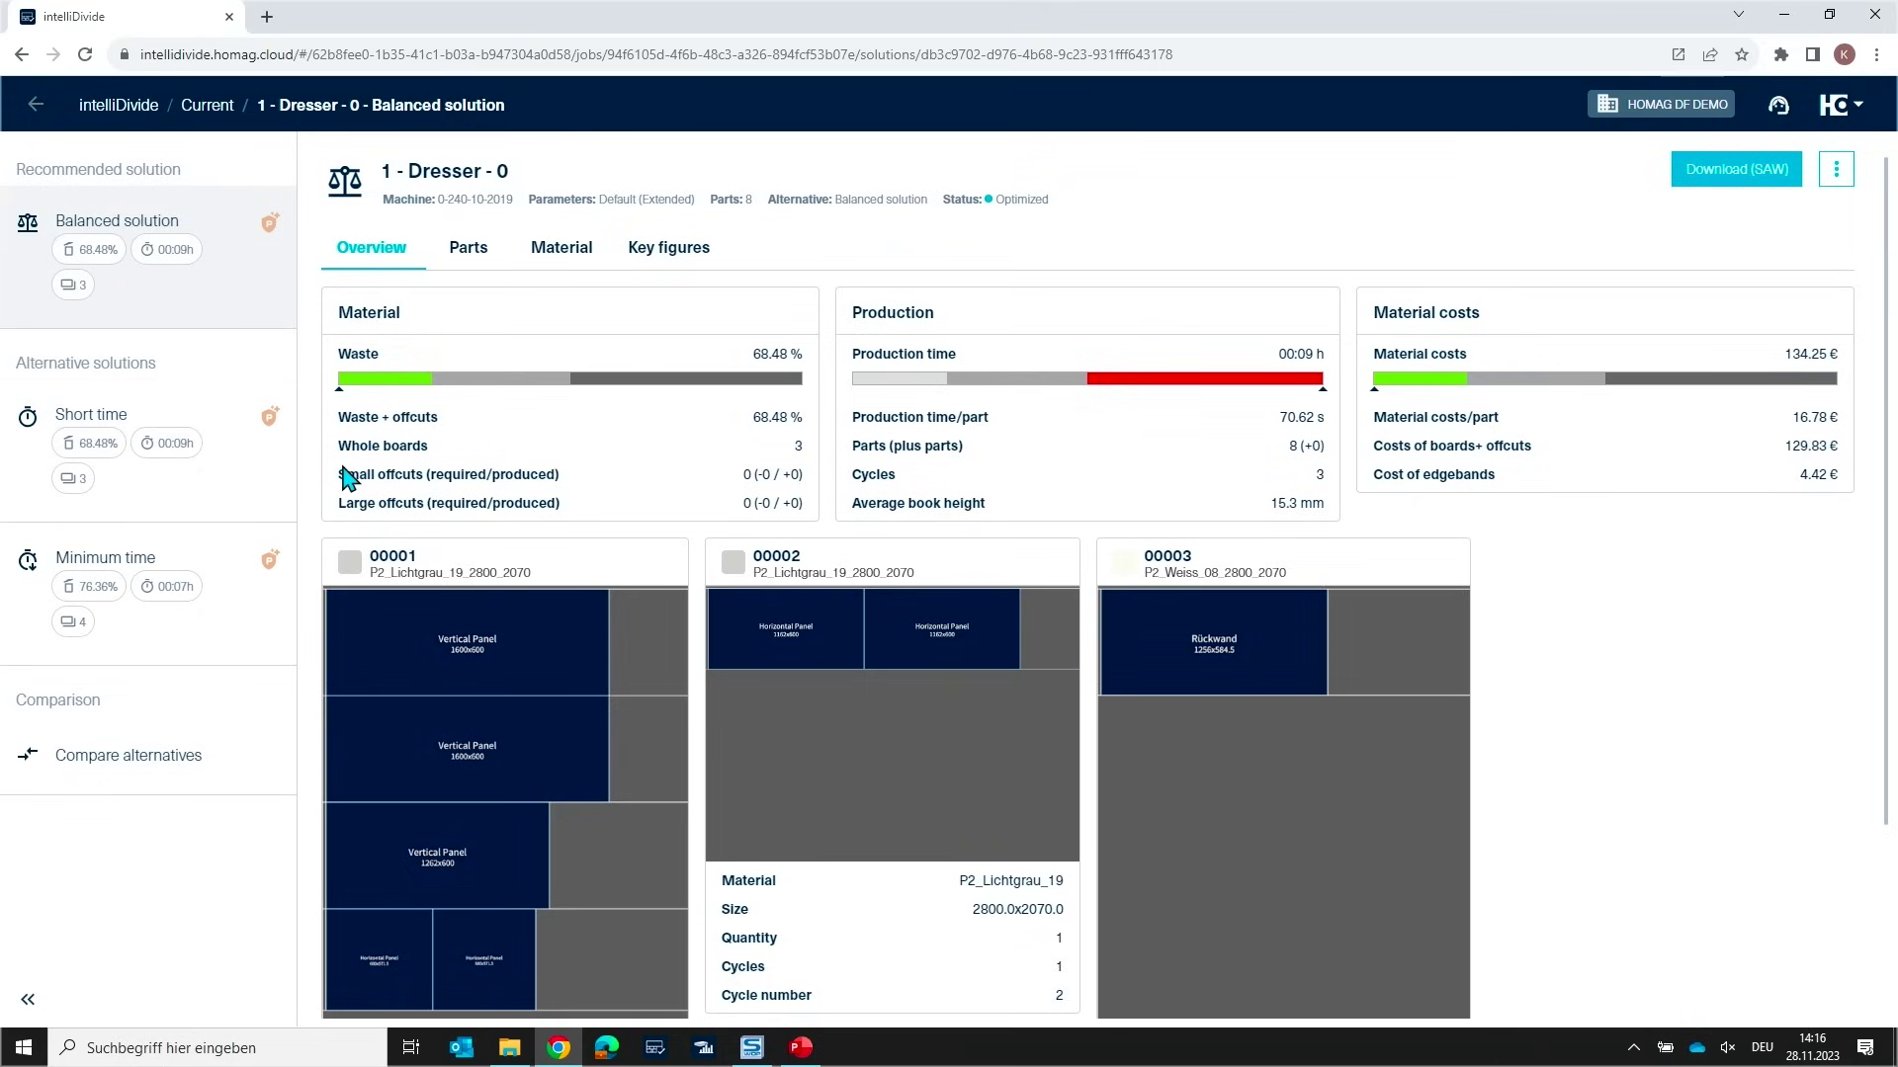
{"action": "scroll", "coordinate": [831, 682], "scroll_direction": "down", "scroll_amount": 1}
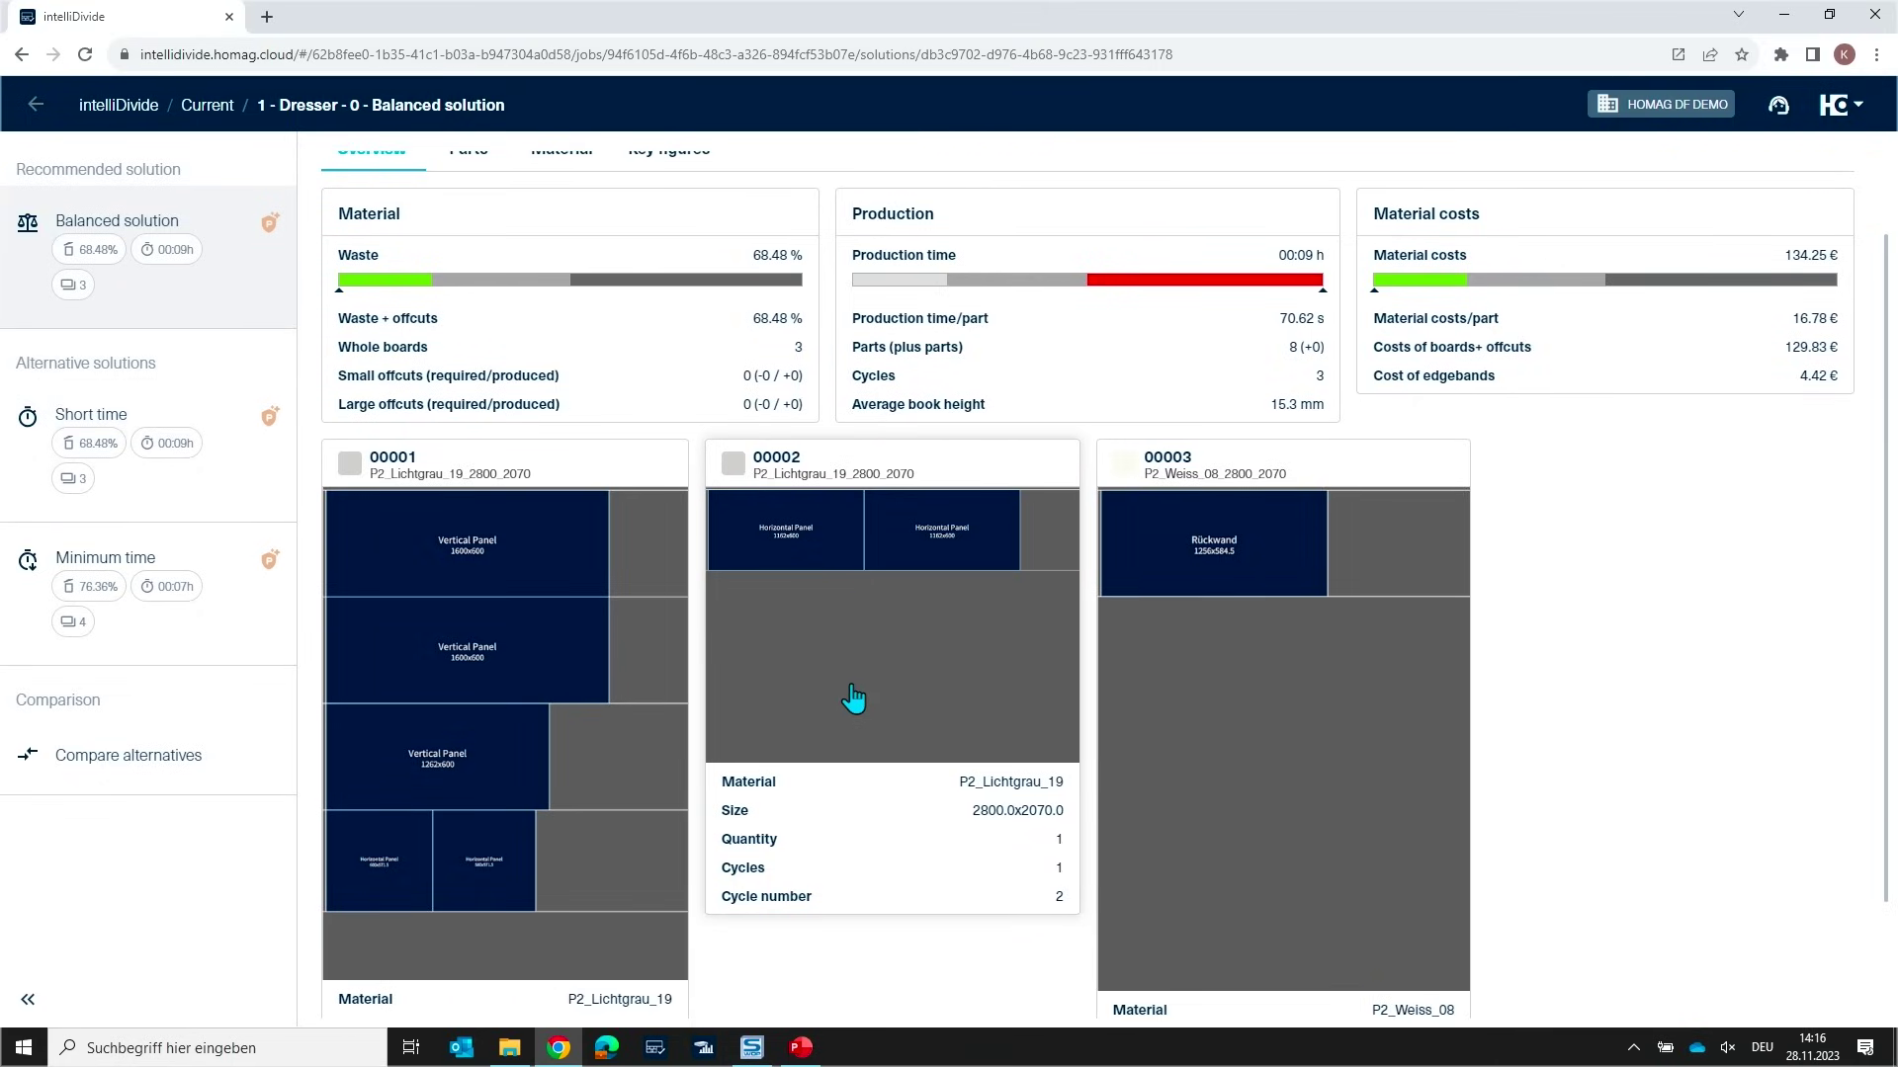
{"action": "scroll", "coordinate": [854, 698], "scroll_direction": "down", "scroll_amount": 1}
{"action": "scroll", "coordinate": [851, 691], "scroll_direction": "down", "scroll_amount": 1}
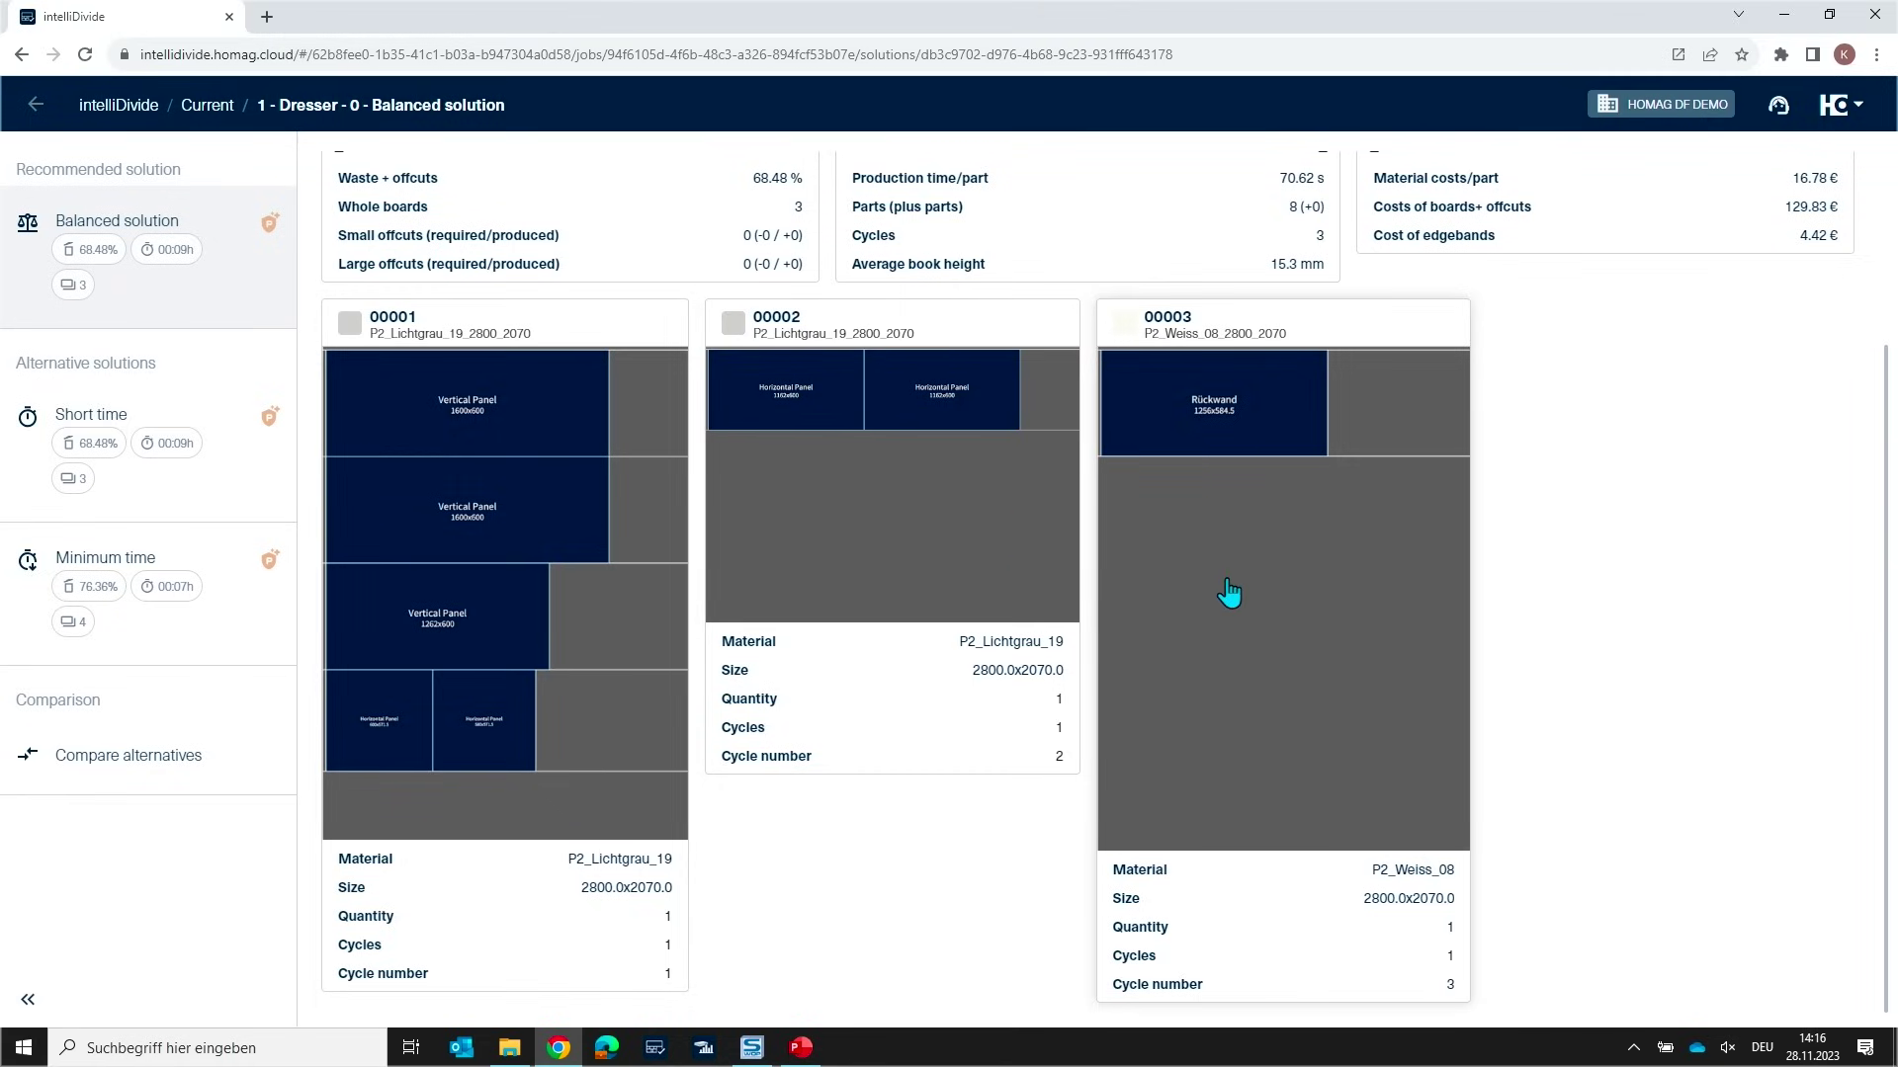
{"action": "scroll", "coordinate": [934, 575], "scroll_direction": "up", "scroll_amount": 2}
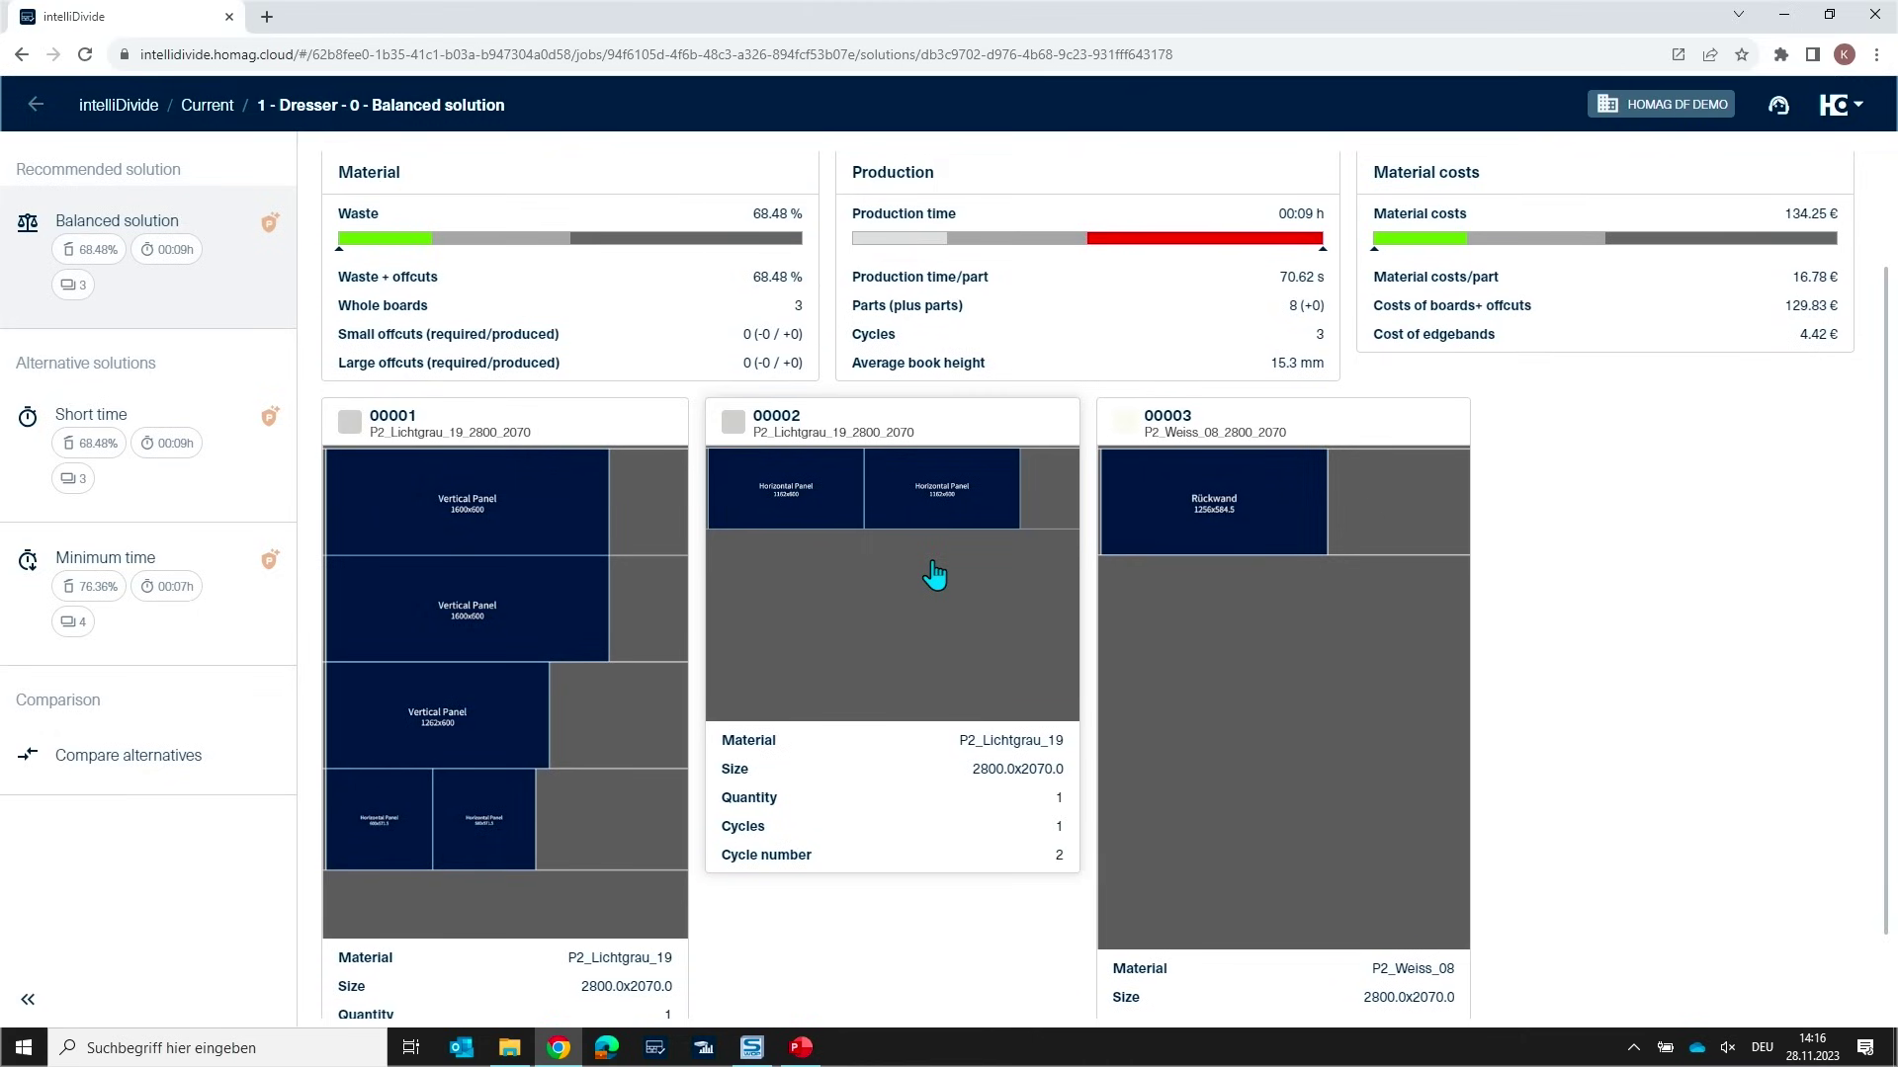
{"action": "scroll", "coordinate": [967, 579], "scroll_direction": "up", "scroll_amount": 2}
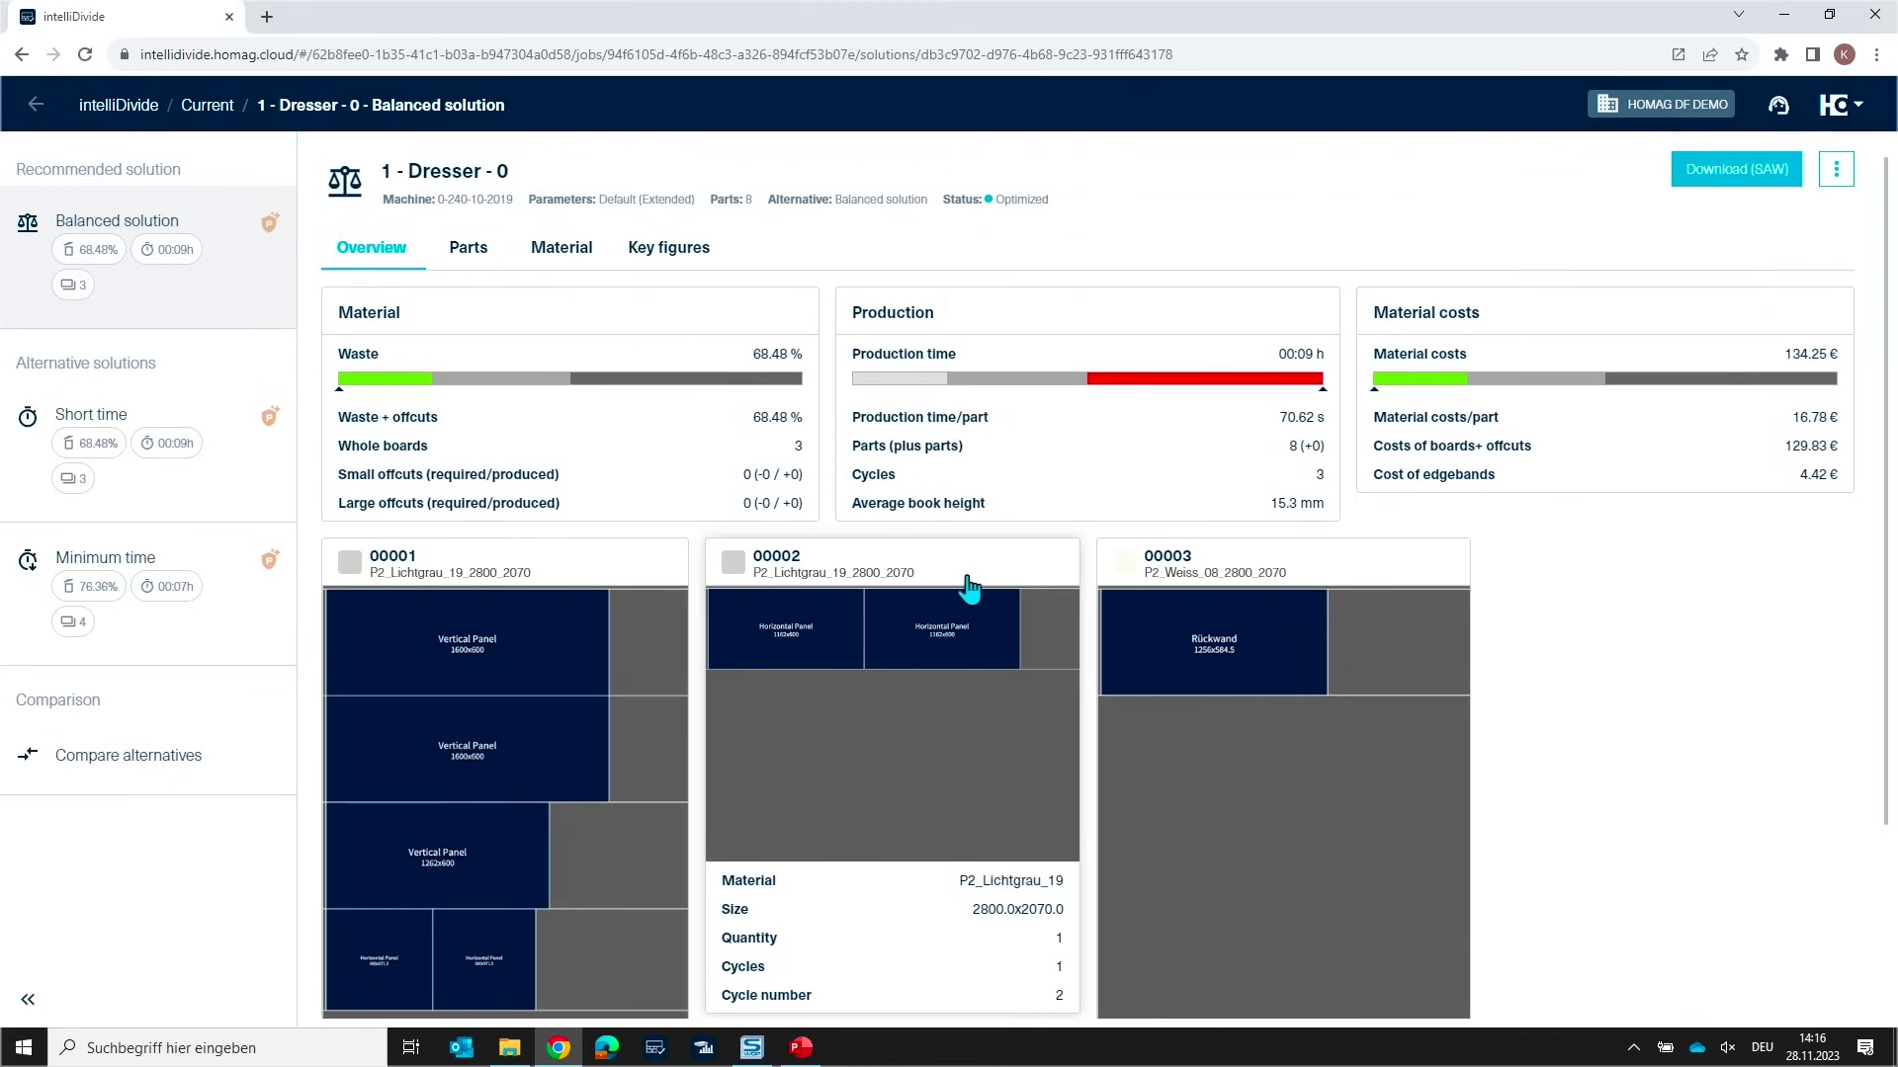